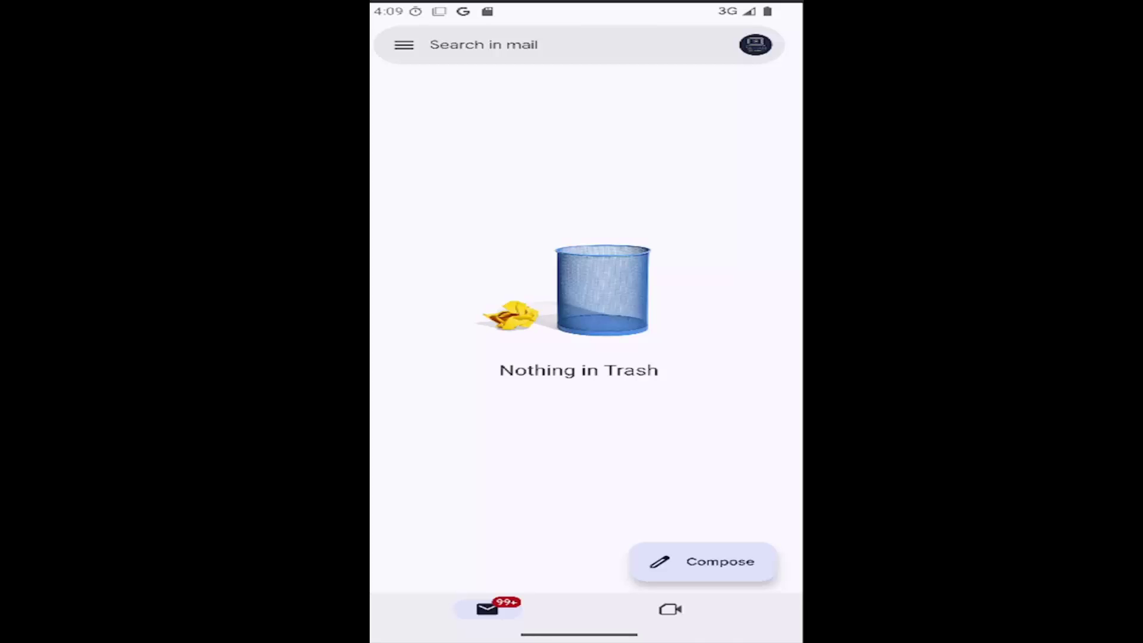
From the menu, open Gmail's general settings and choose Manage notifications to get the device-settings prompt.
{"action": "left_click", "coordinate": [405, 44]}
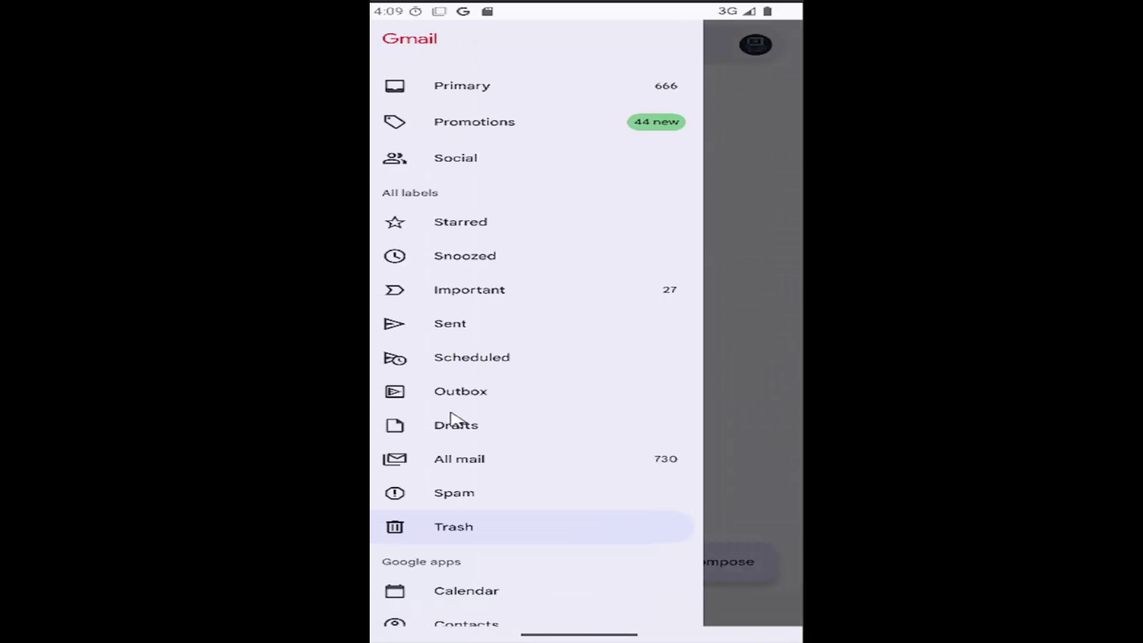
{"action": "scroll", "coordinate": [532, 581], "scroll_direction": "down", "scroll_amount": 2}
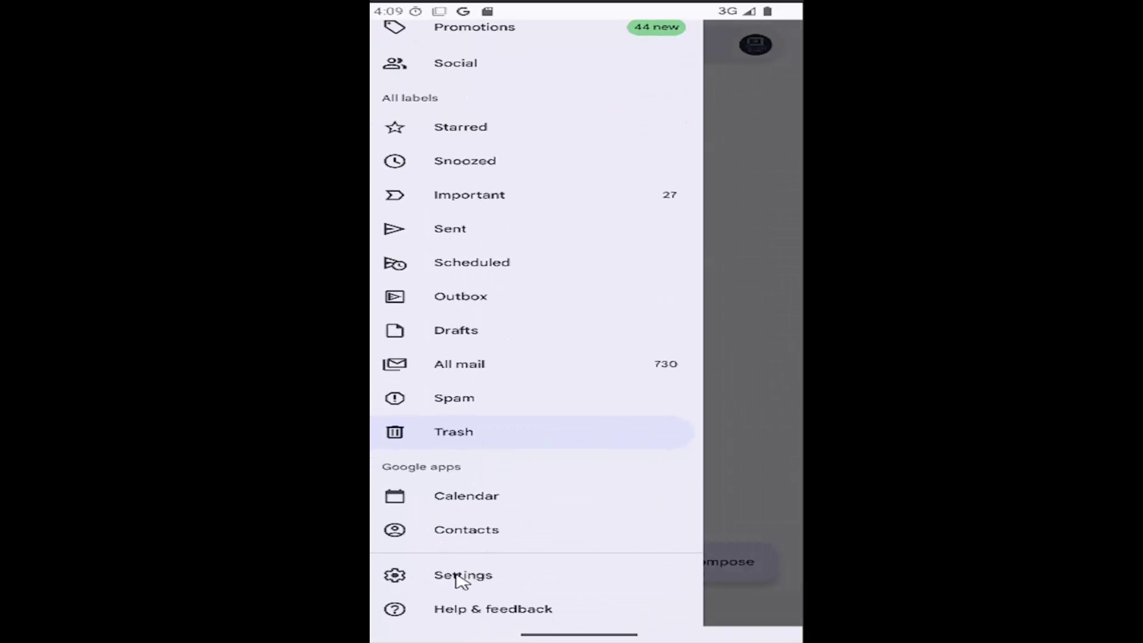
{"action": "left_click", "coordinate": [462, 575]}
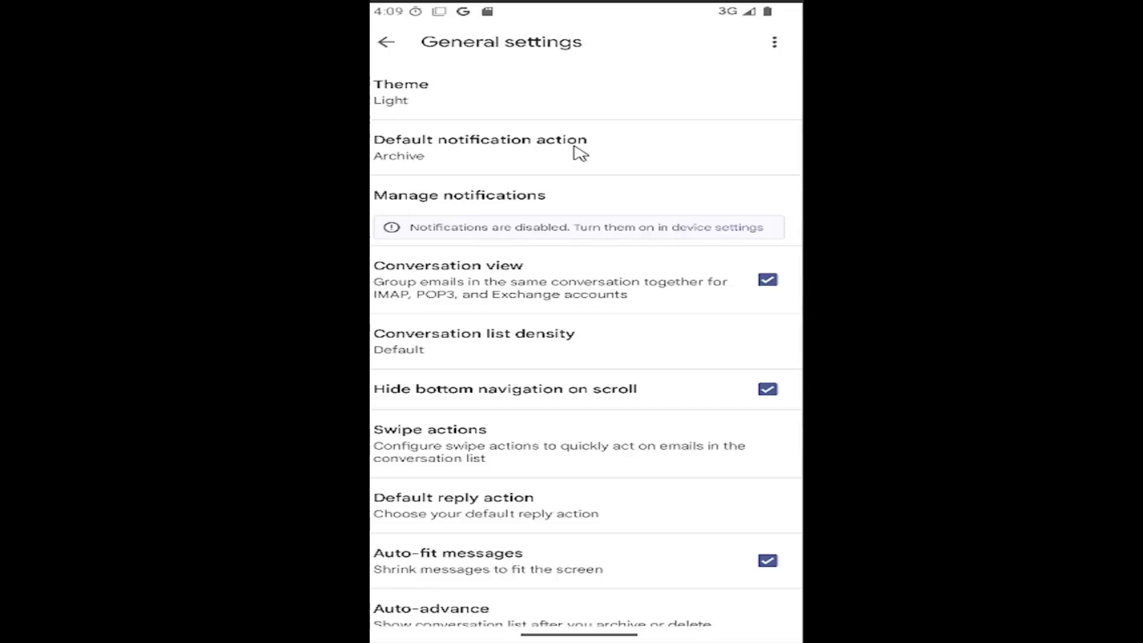
{"action": "left_click", "coordinate": [467, 164]}
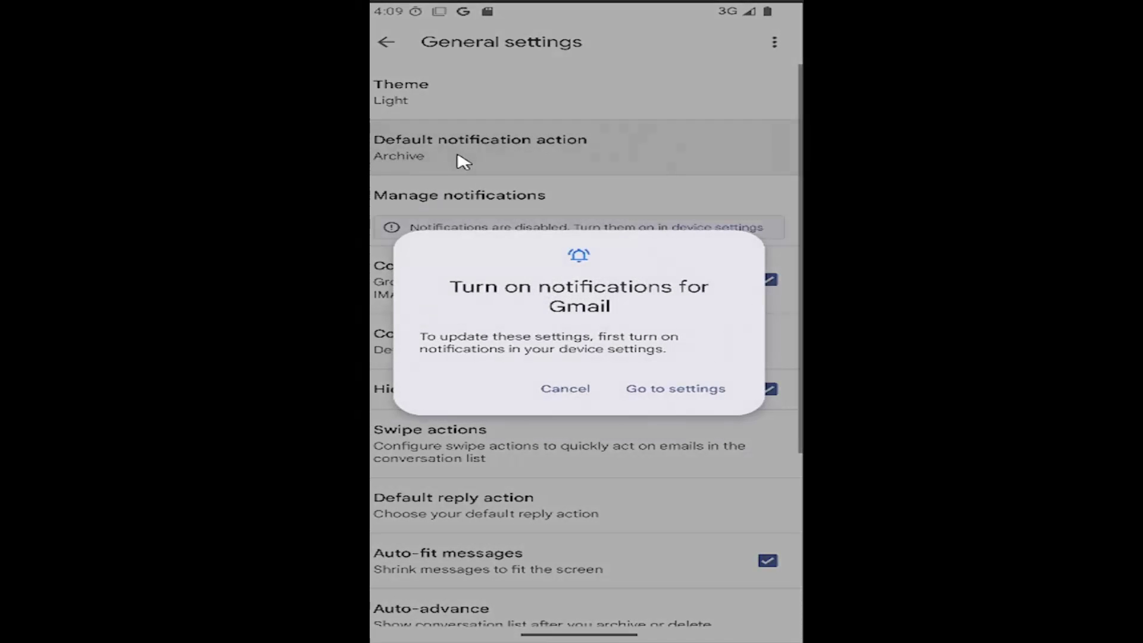
Go to Android's Gmail notification page and switch All Gmail notifications on.
{"action": "left_click", "coordinate": [675, 389]}
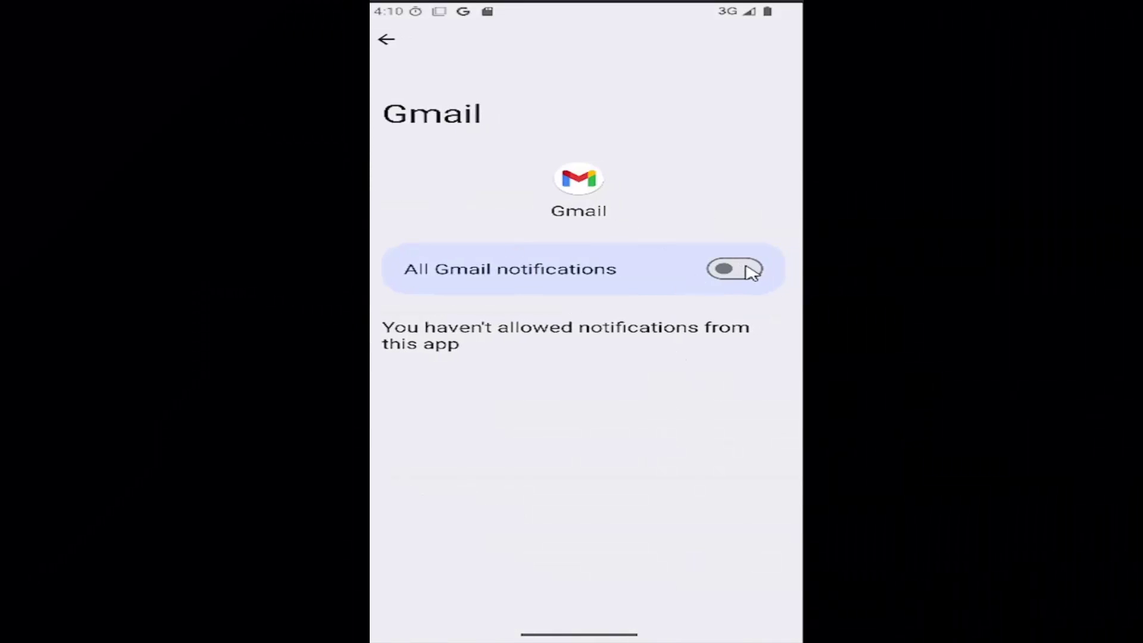
{"action": "left_click", "coordinate": [739, 269]}
{"action": "left_click", "coordinate": [738, 270]}
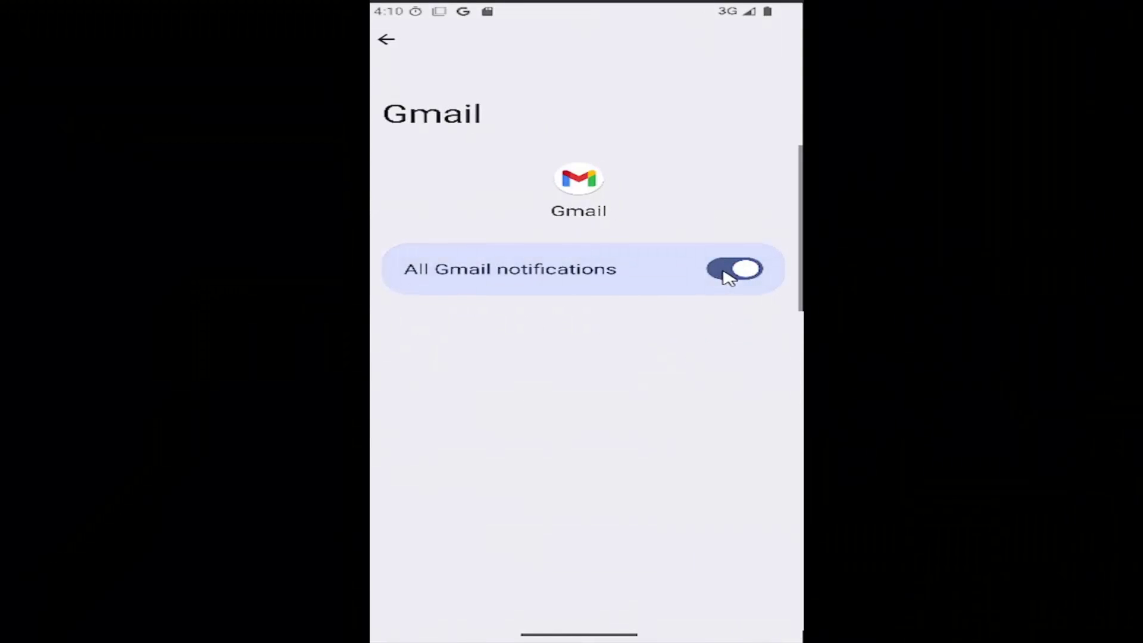
{"action": "left_click", "coordinate": [715, 270]}
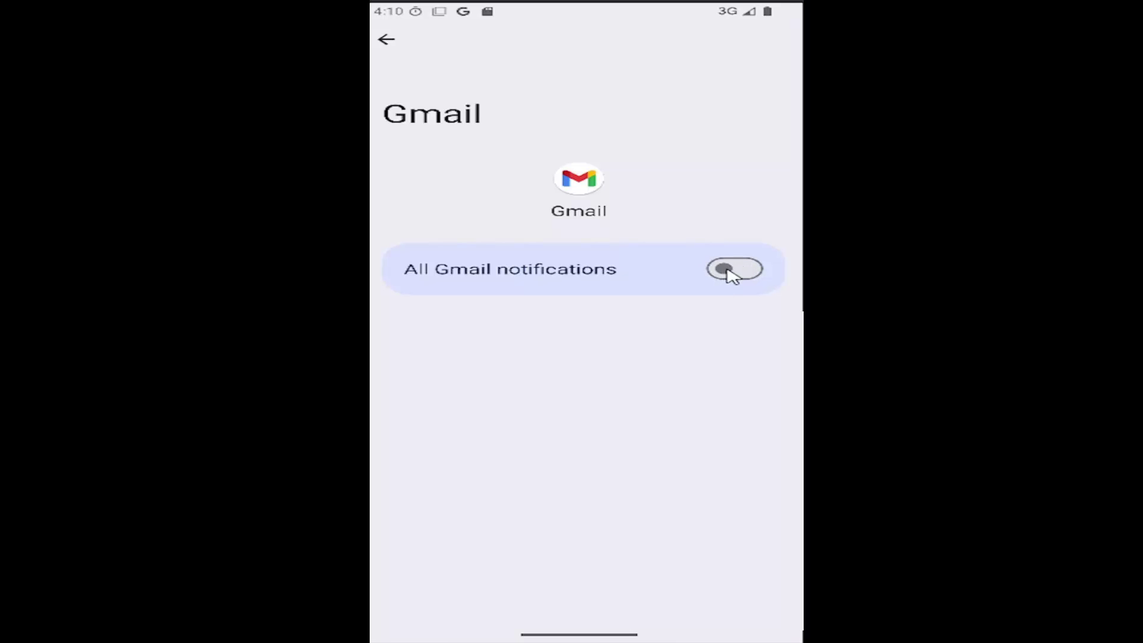
{"action": "left_click", "coordinate": [729, 274]}
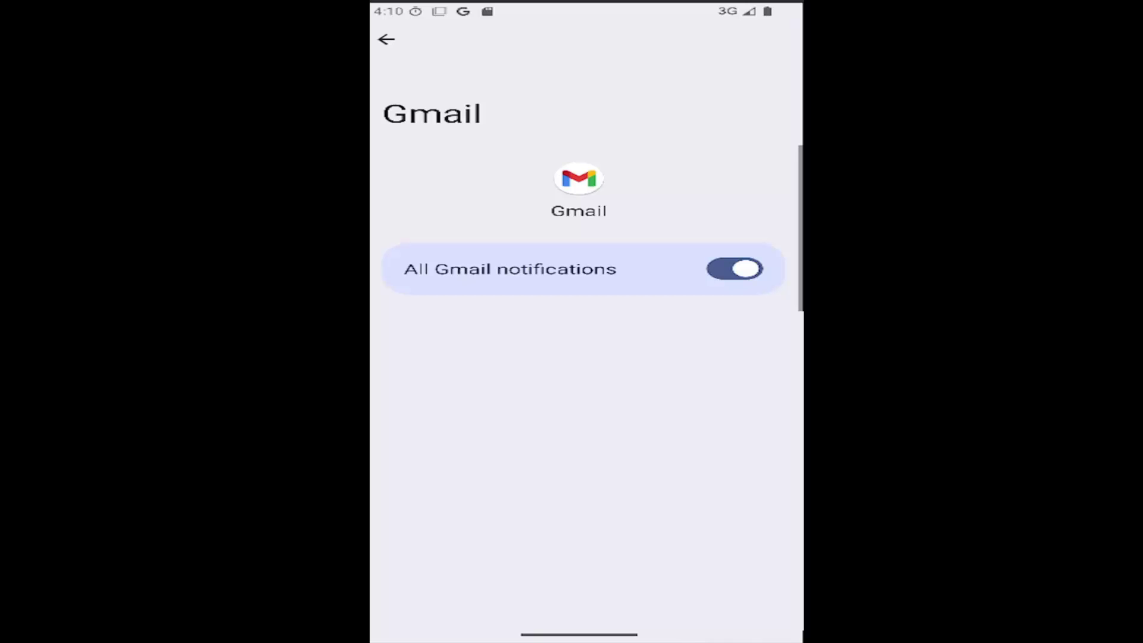